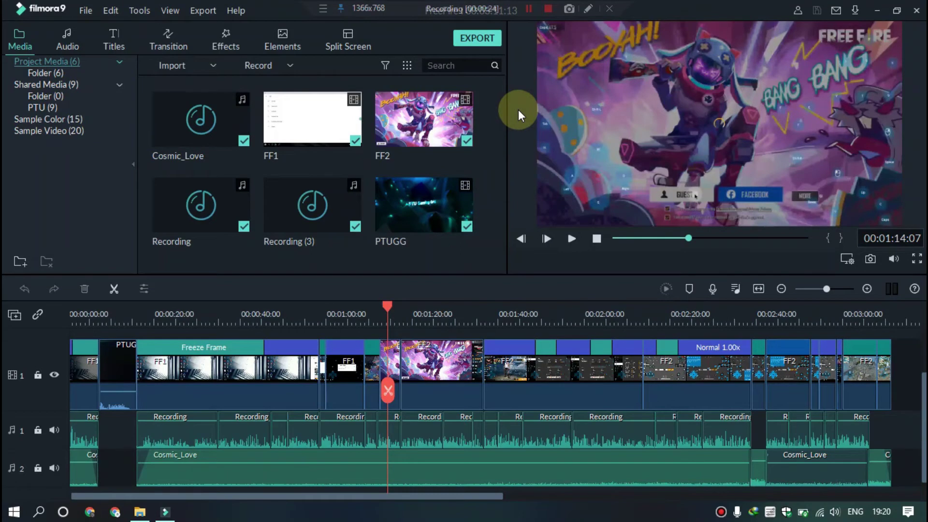
left_click(491, 42)
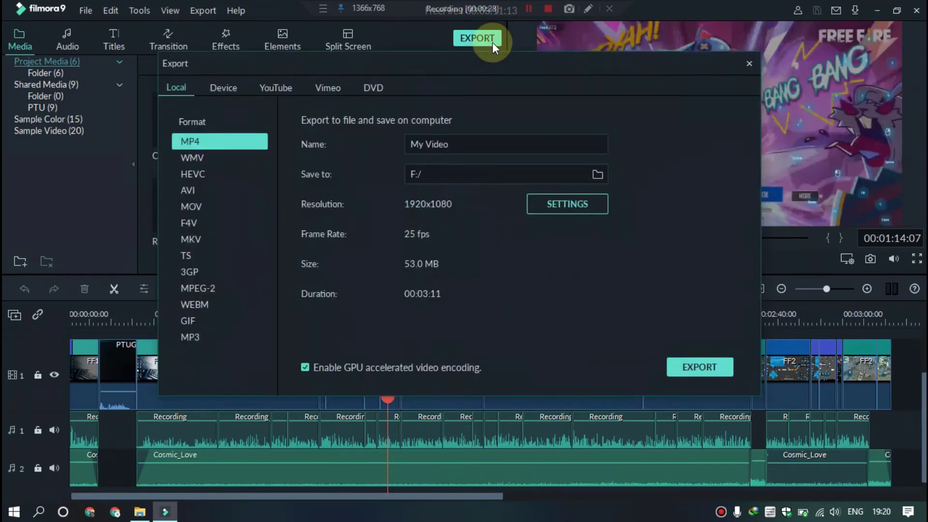
left_click(750, 63)
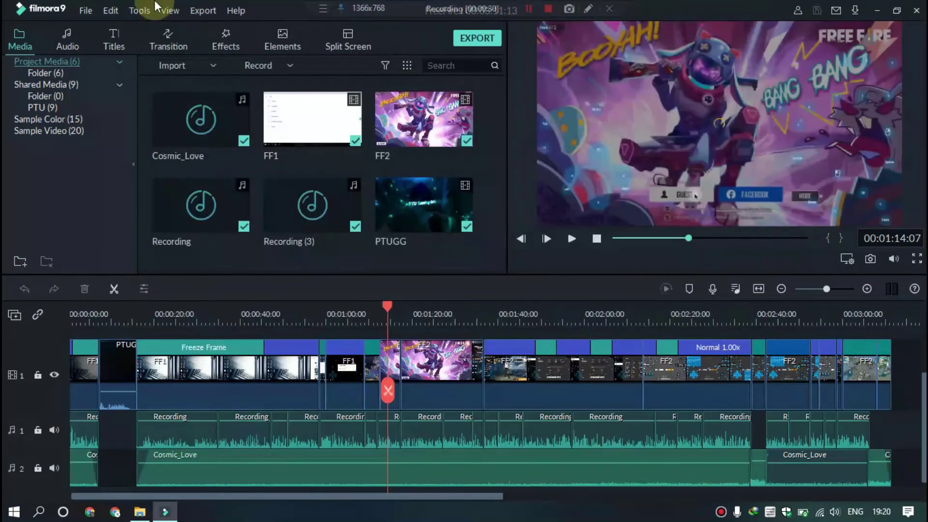
left_click(203, 11)
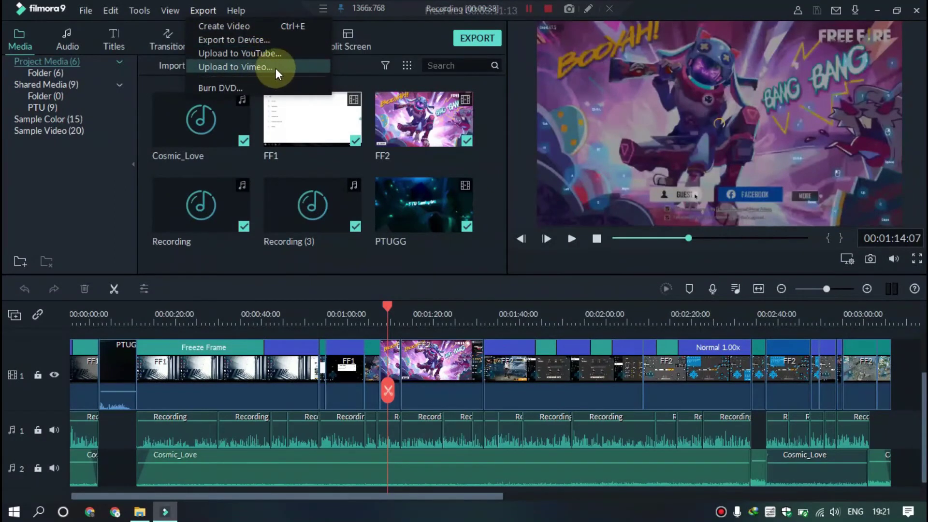
left_click(437, 43)
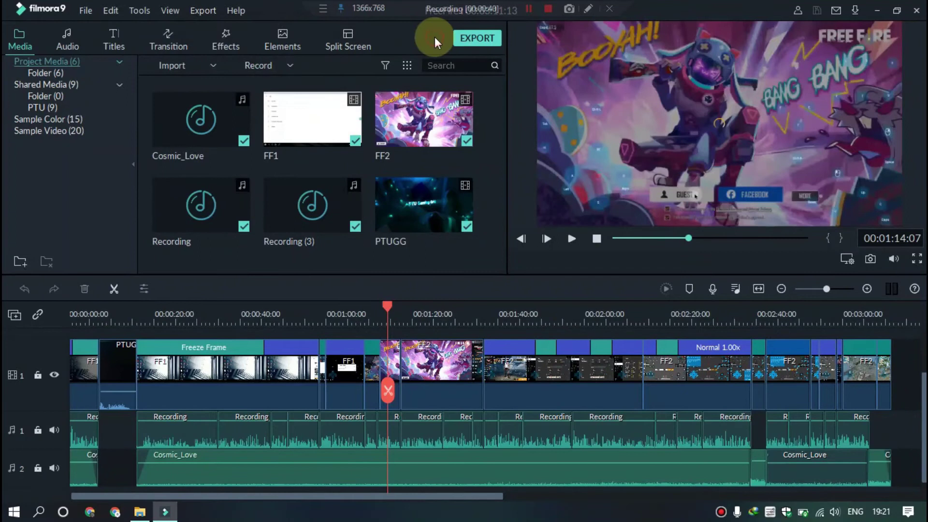
Open the export options for saving a local MP4 file, after checking the device and YouTube targets, keeping the name My Video.
left_click(476, 38)
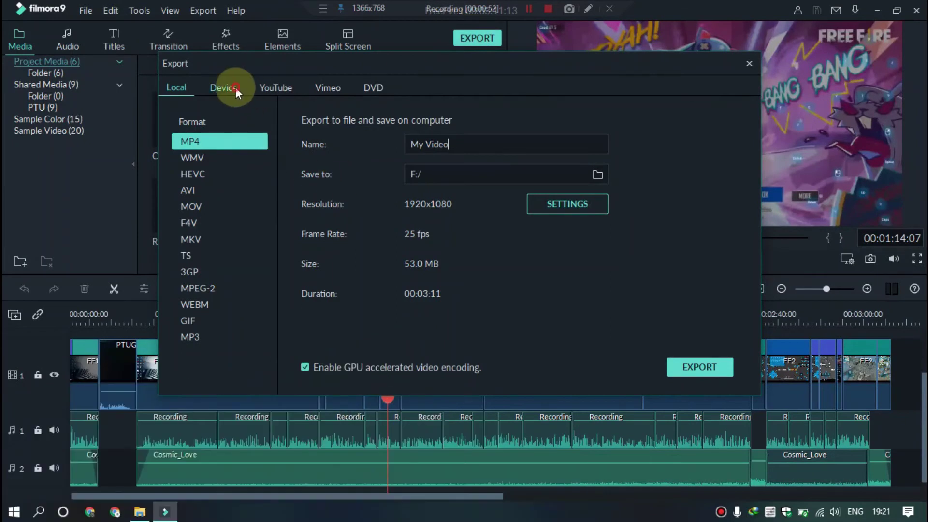
left_click(236, 87)
left_click(293, 89)
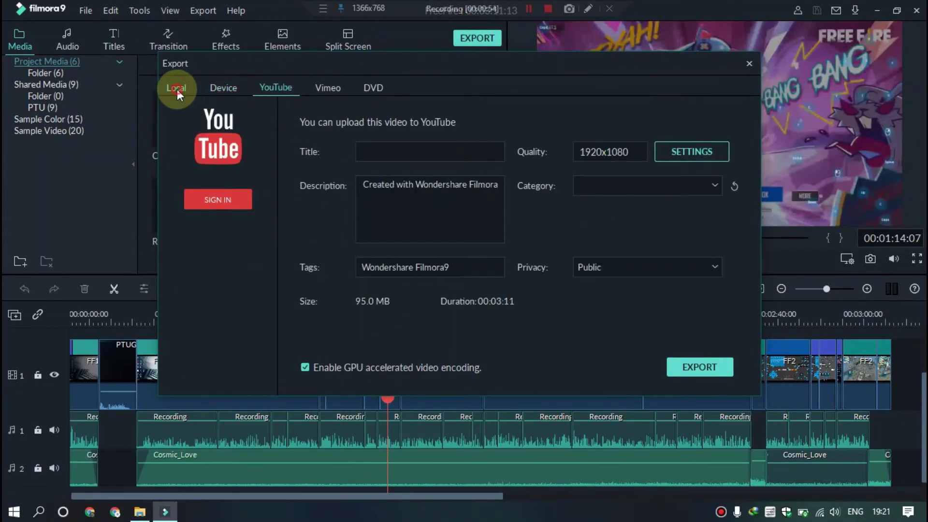
left_click(177, 89)
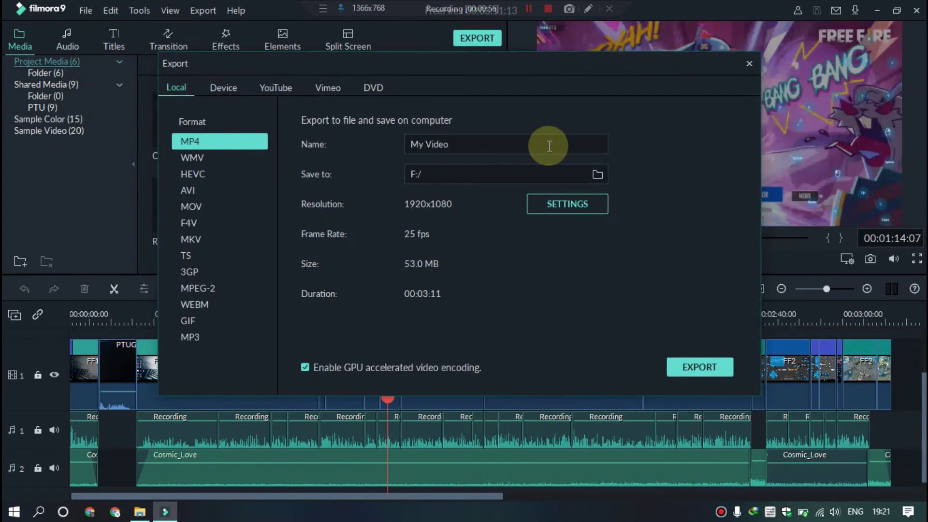
left_click_drag(529, 145, 372, 140)
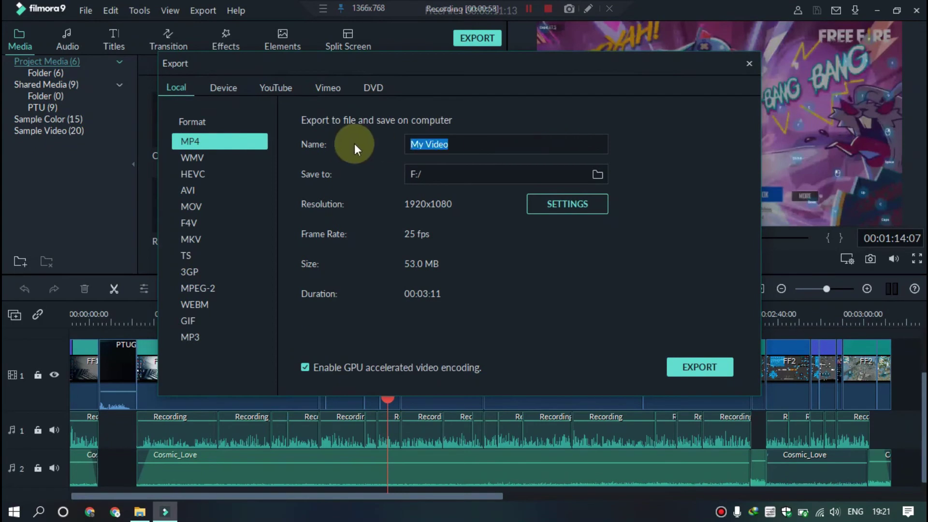
left_click(459, 142)
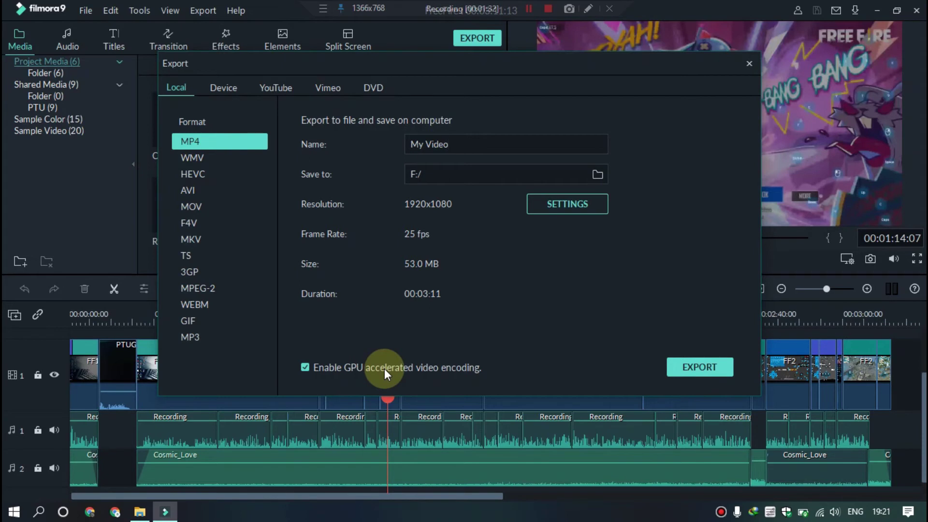
Examine the encoder, resolution, frame rate and bit rate choices in the MP4 video export settings.
left_click(579, 203)
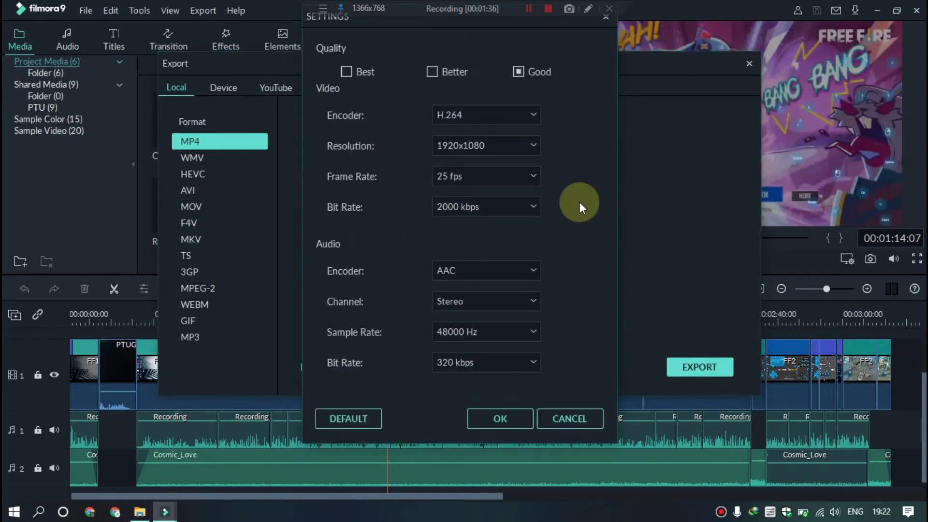
left_click(495, 116)
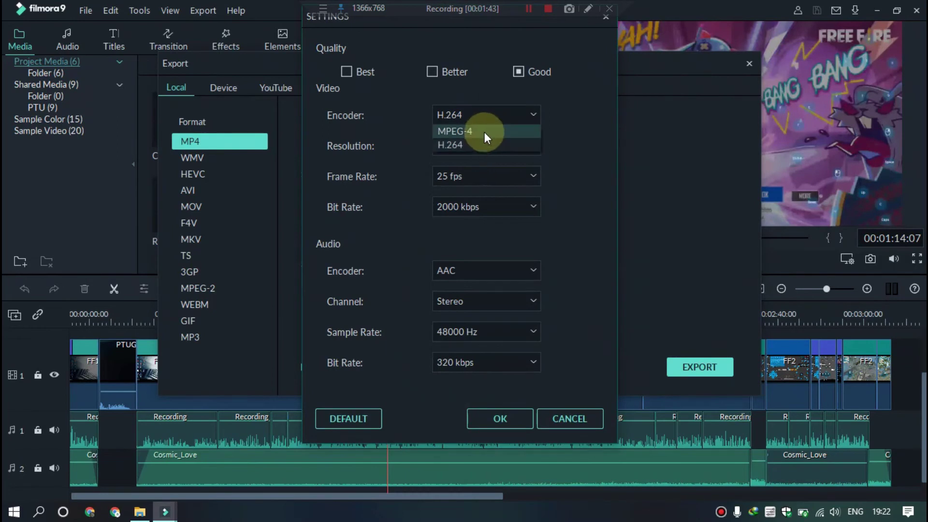
left_click(484, 142)
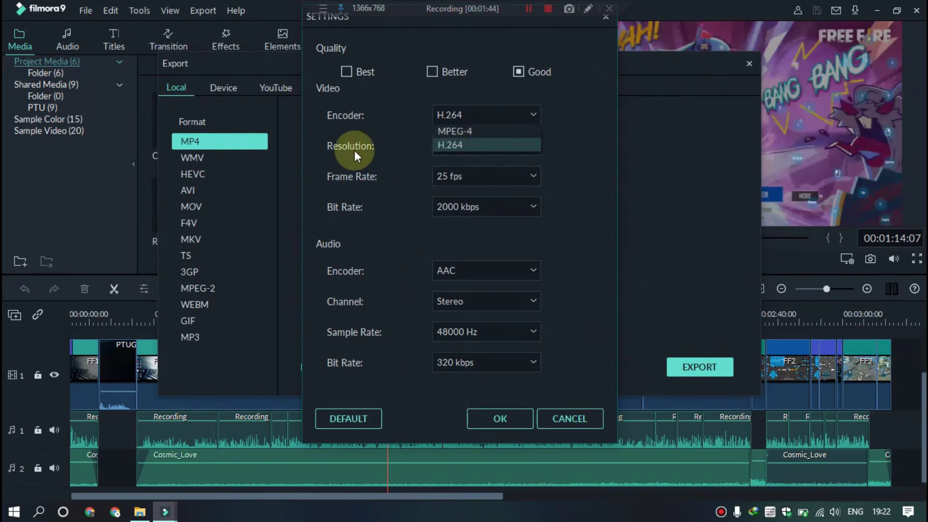
left_click(452, 146)
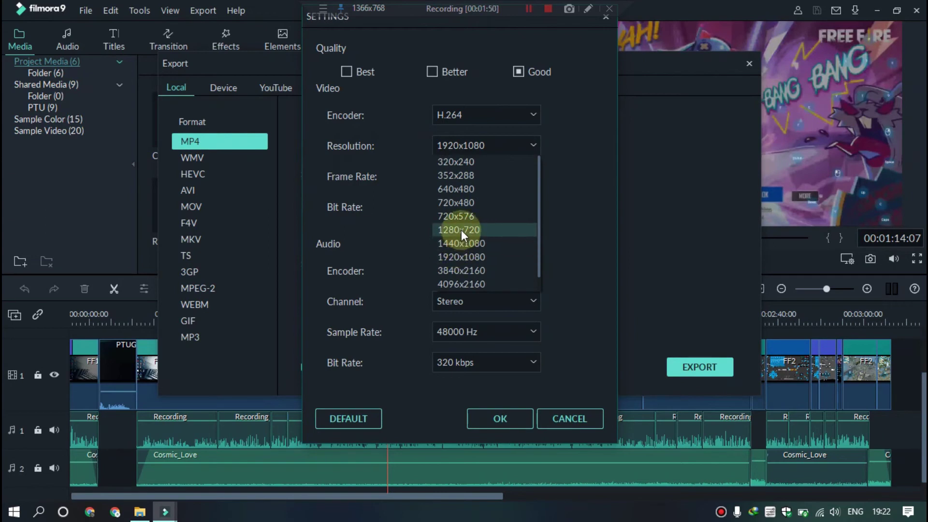
scroll(467, 278, "down", 1)
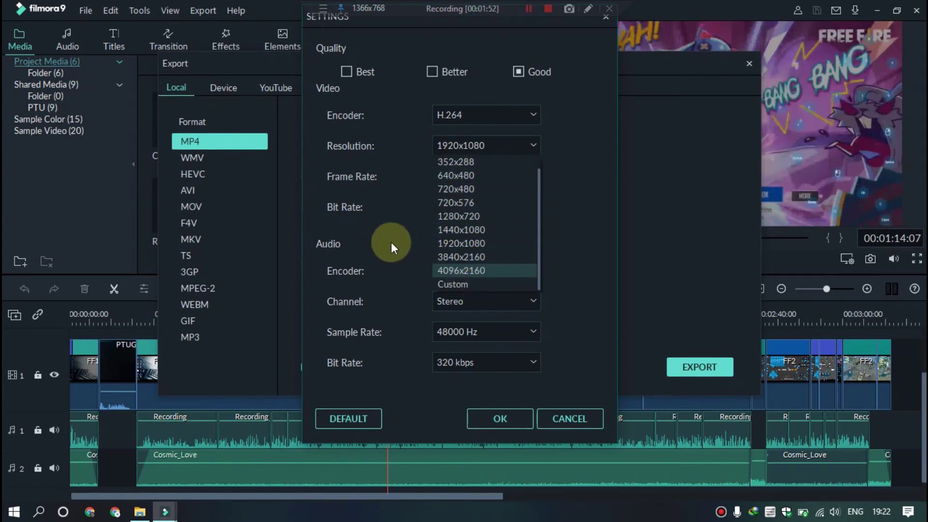
left_click(414, 209)
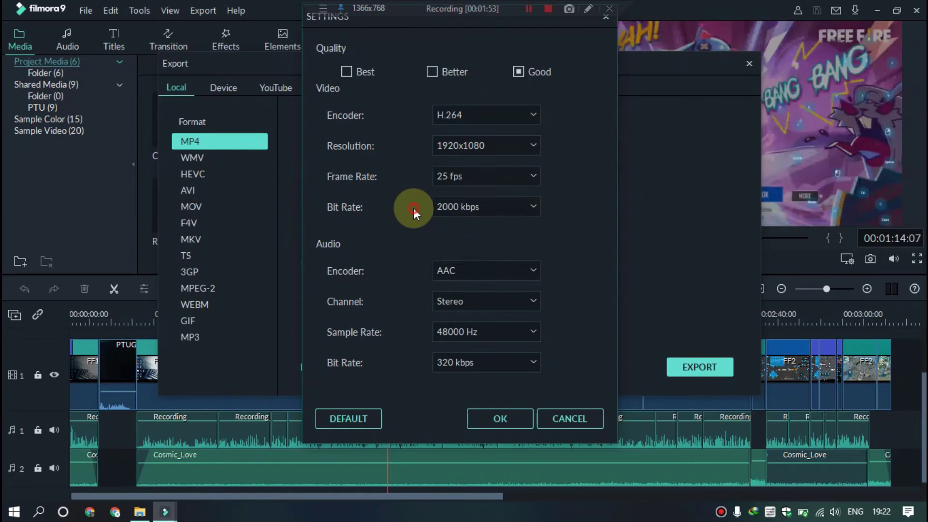
left_click(526, 175)
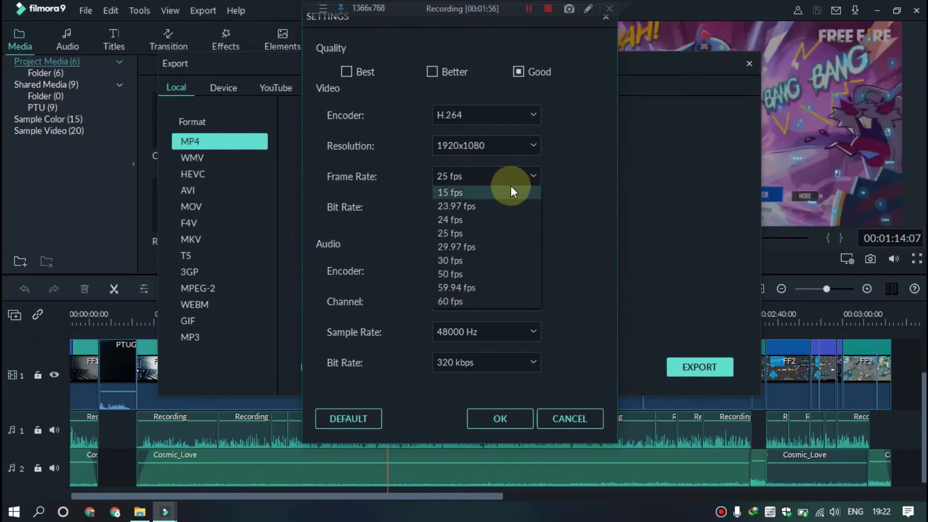
left_click(491, 175)
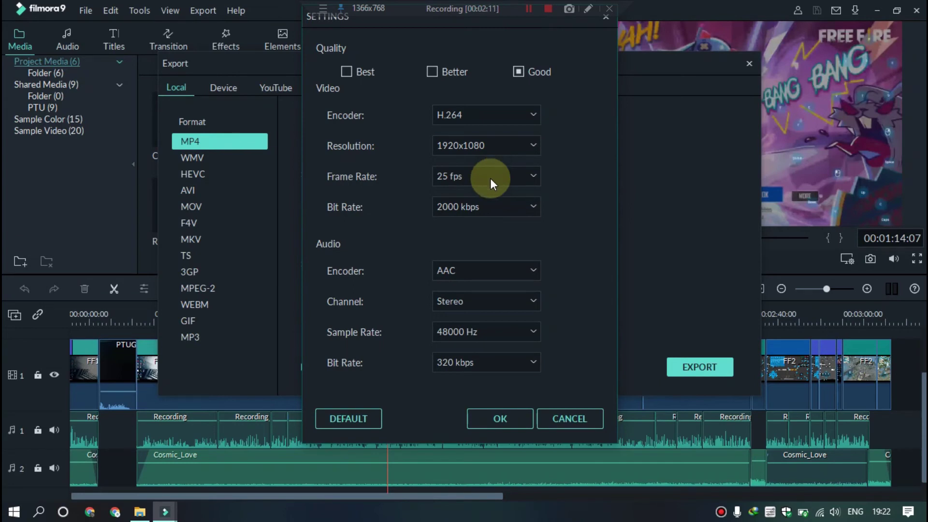
left_click(486, 207)
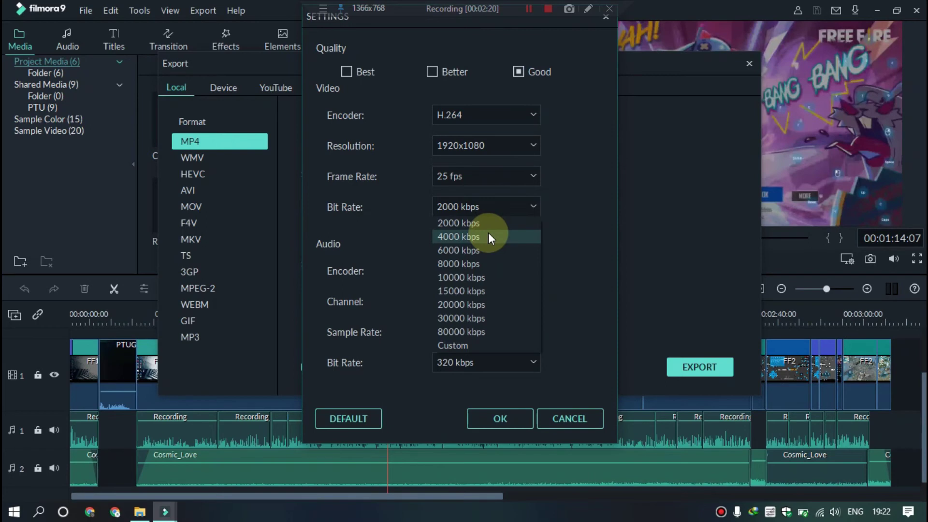
left_click(414, 219)
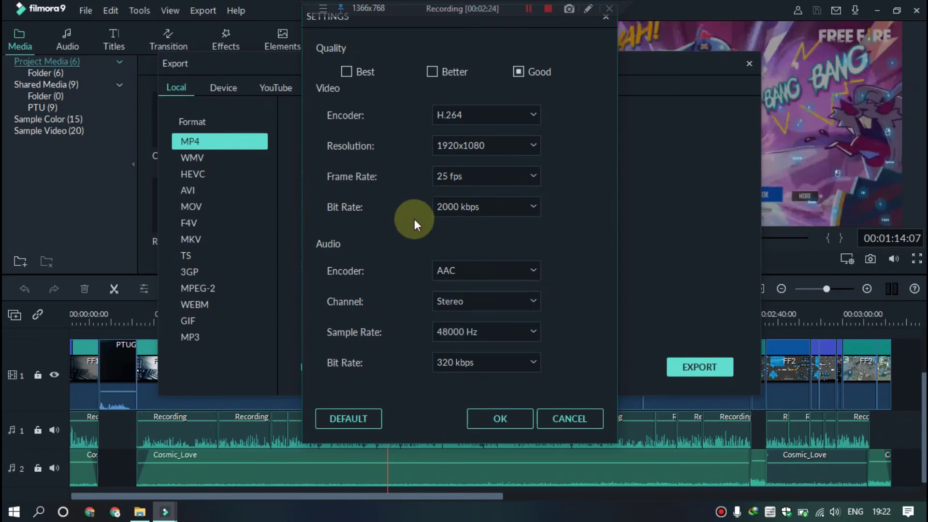
Examine the audio encoder, channel, sample rate and bit rate choices, keep Stereo, and accept the MP4 export settings.
left_click(471, 269)
left_click(471, 269)
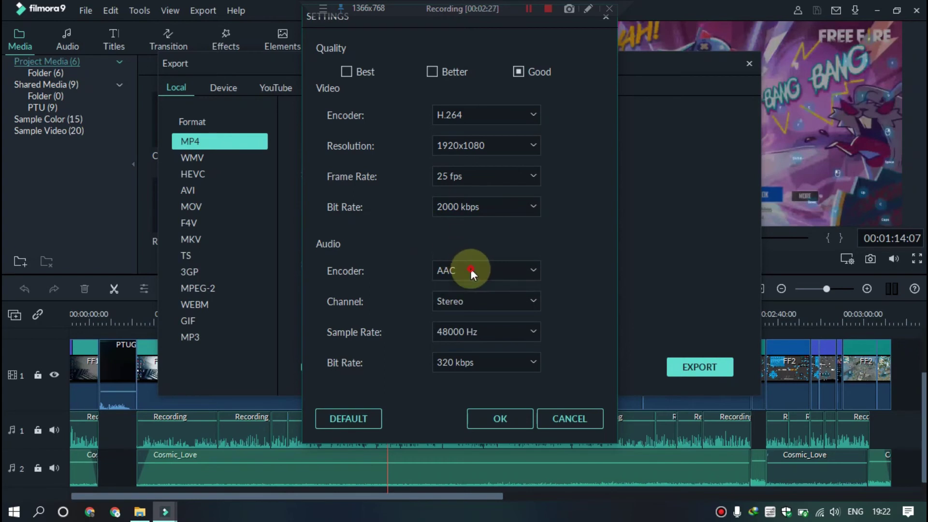
left_click(473, 302)
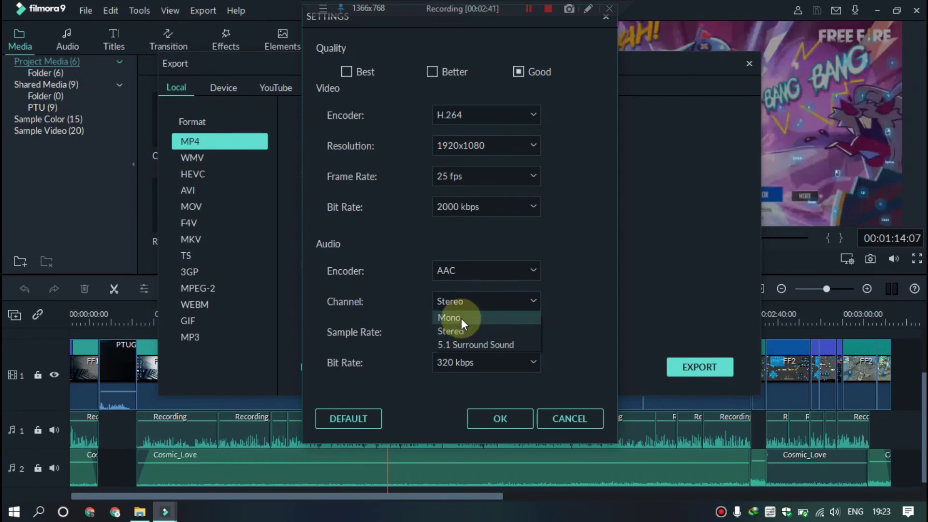
left_click(468, 306)
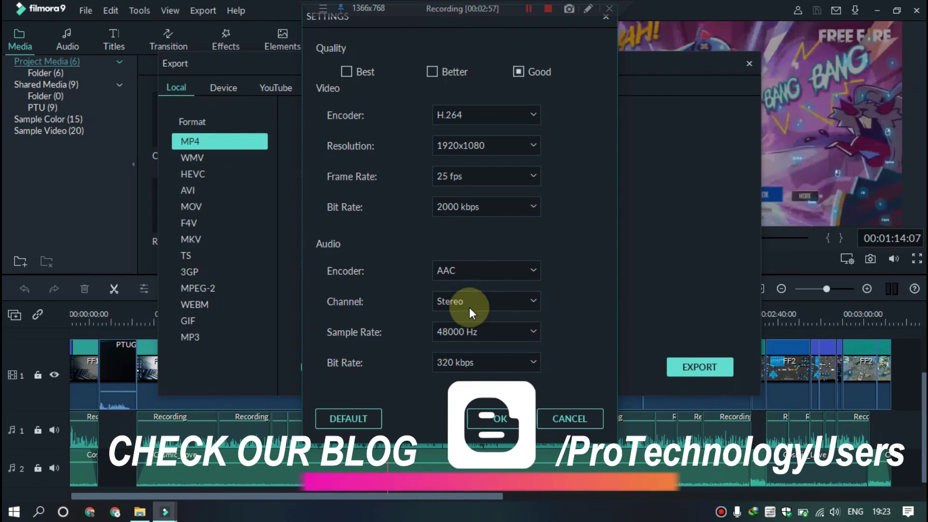
left_click(465, 305)
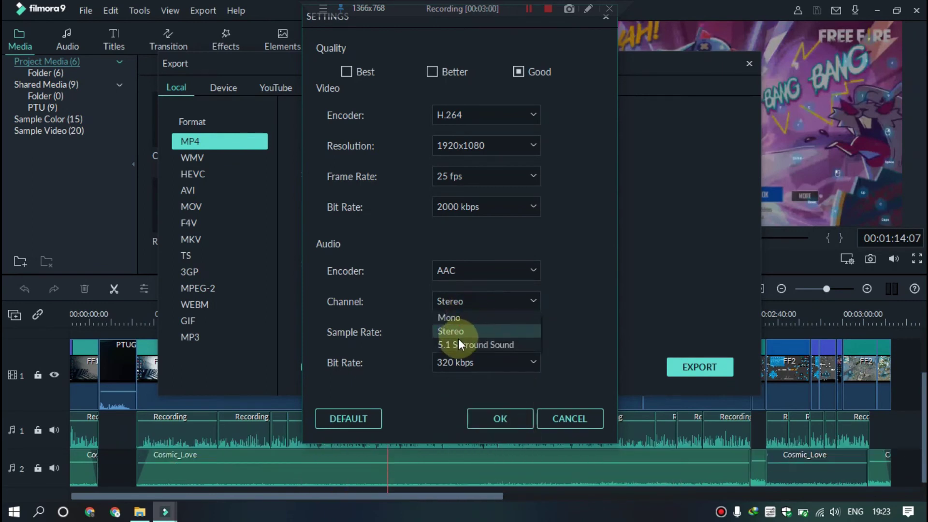
left_click(472, 331)
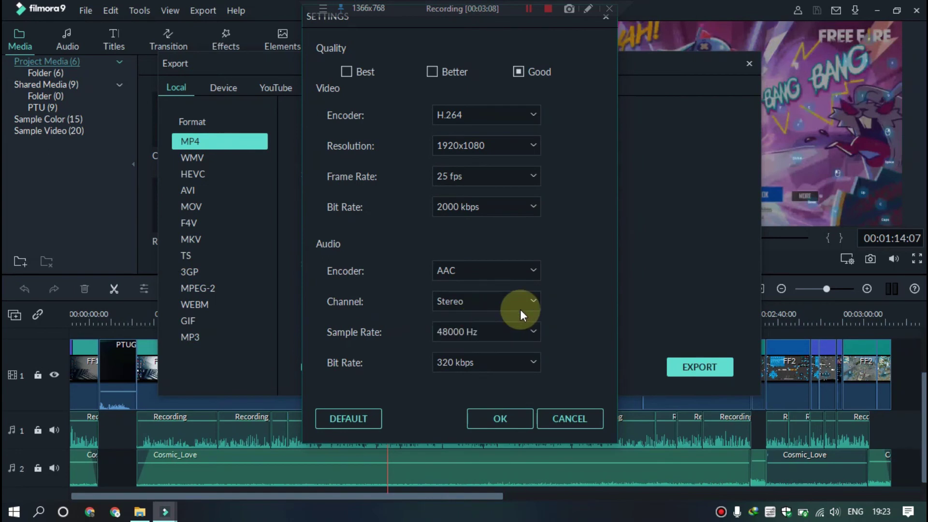
left_click(524, 331)
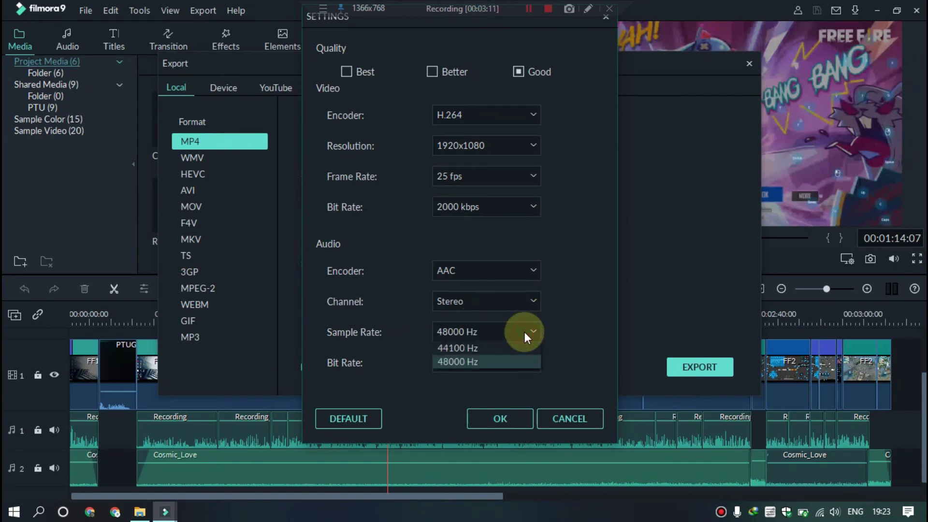
left_click(370, 331)
left_click(492, 362)
left_click(426, 356)
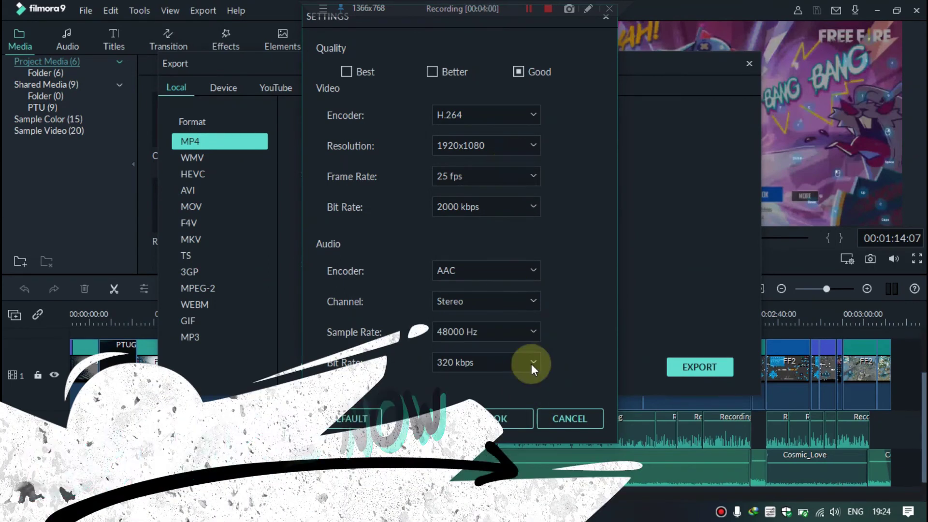
left_click(504, 419)
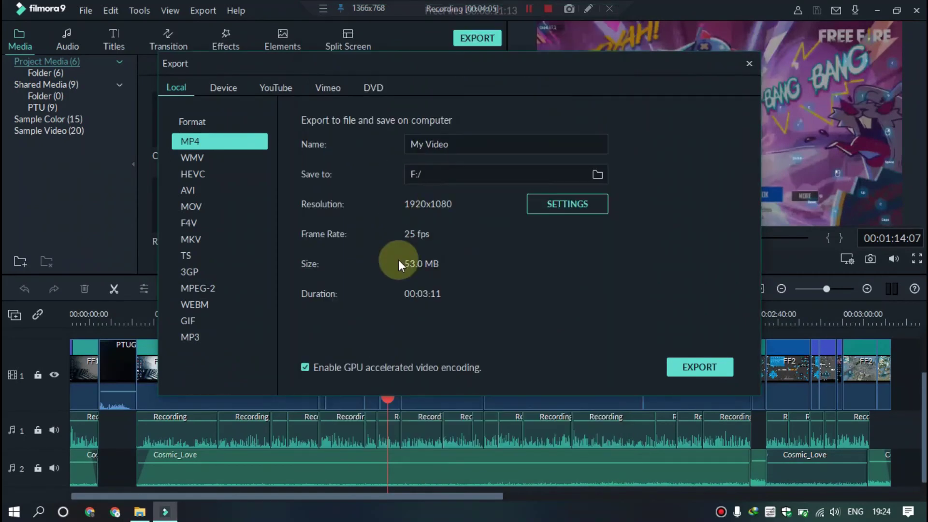
Examine the export settings offered for the HEVC format, close them without changes, and reselect MP4 as the format.
left_click(223, 171)
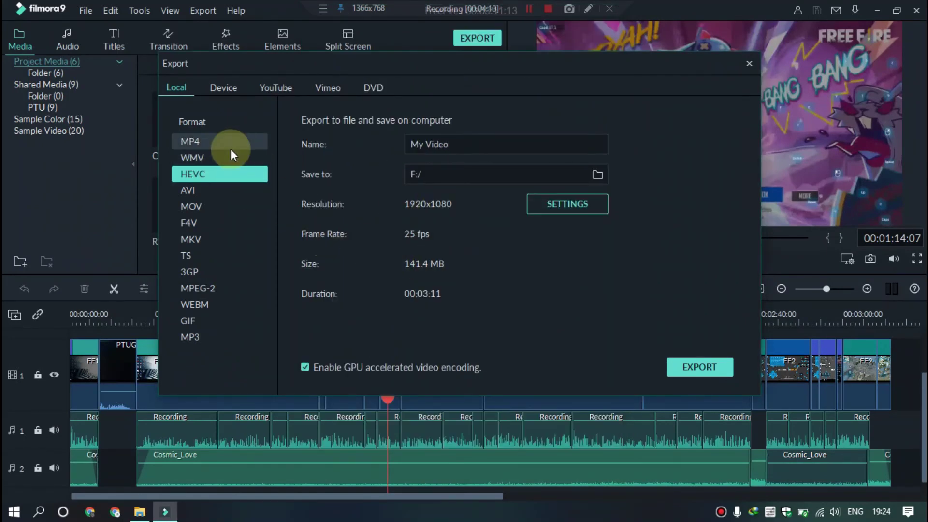
left_click(564, 207)
left_click(504, 111)
left_click(503, 114)
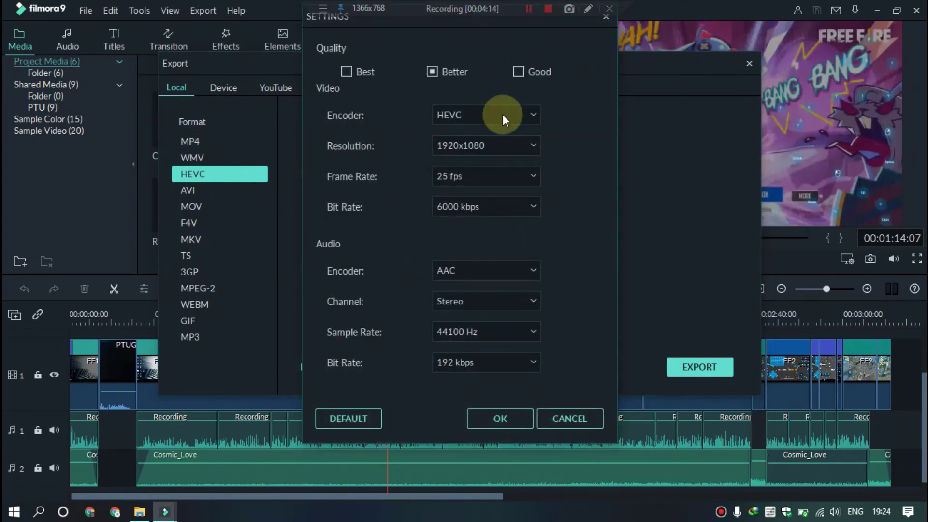
left_click(486, 173)
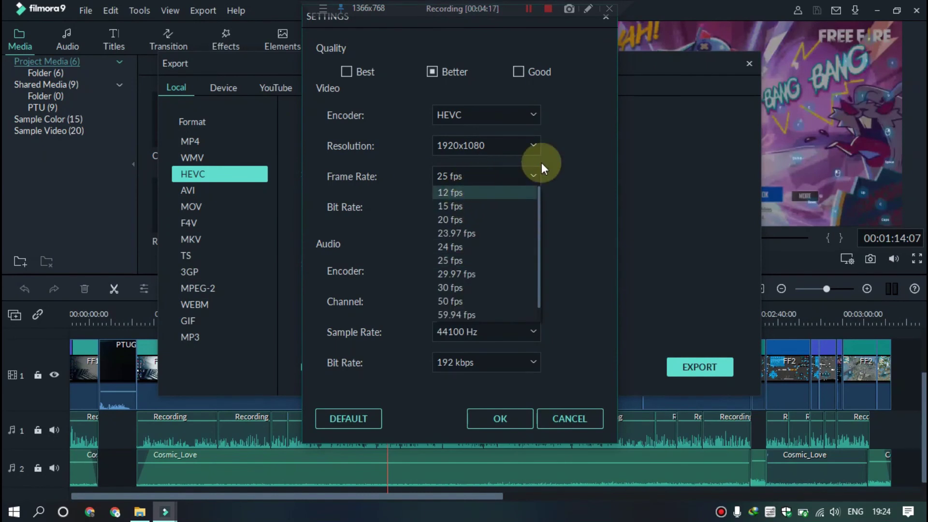
left_click(584, 83)
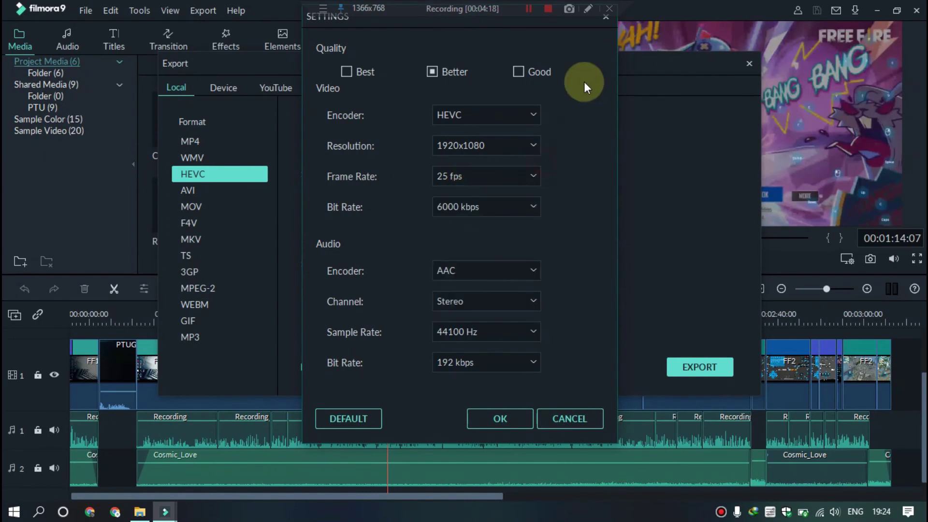
left_click(603, 18)
left_click(233, 142)
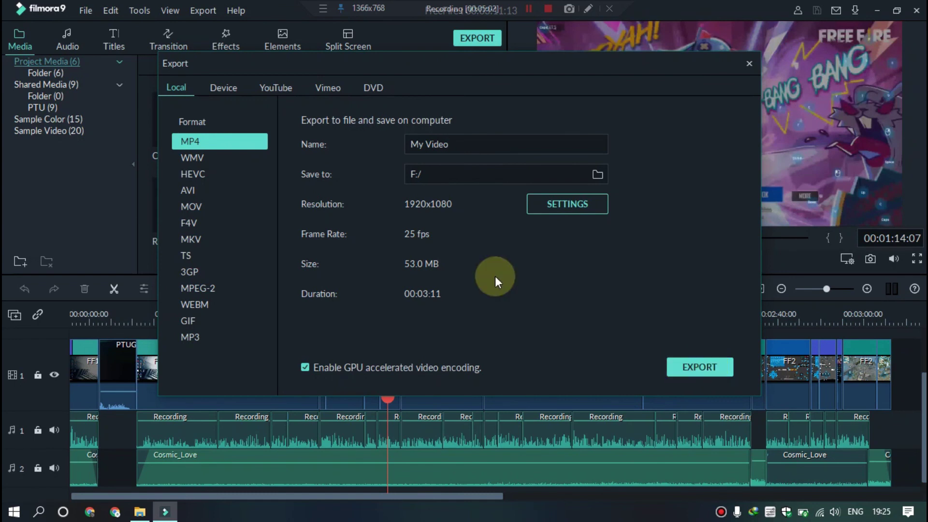
Start exporting the project as MP4 with Sound reminder as the completion action, and pause the rendering.
left_click(709, 376)
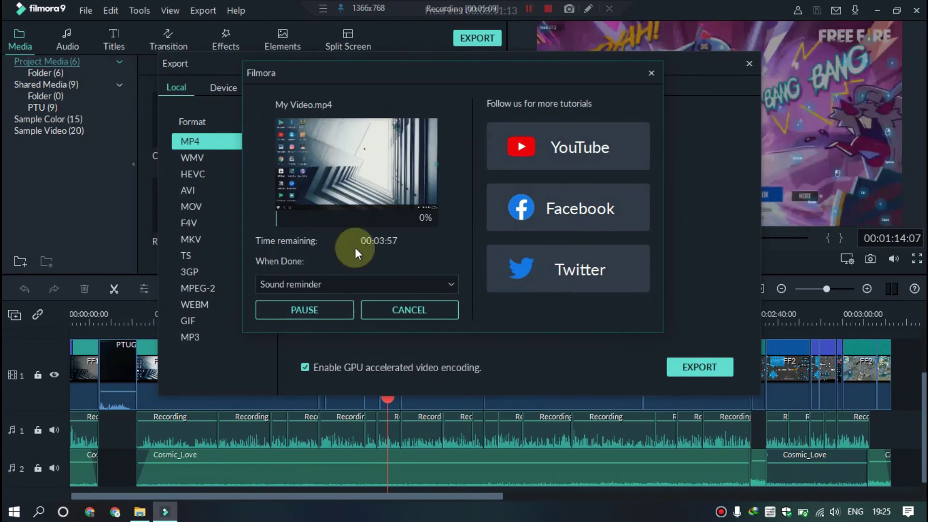
left_click(355, 283)
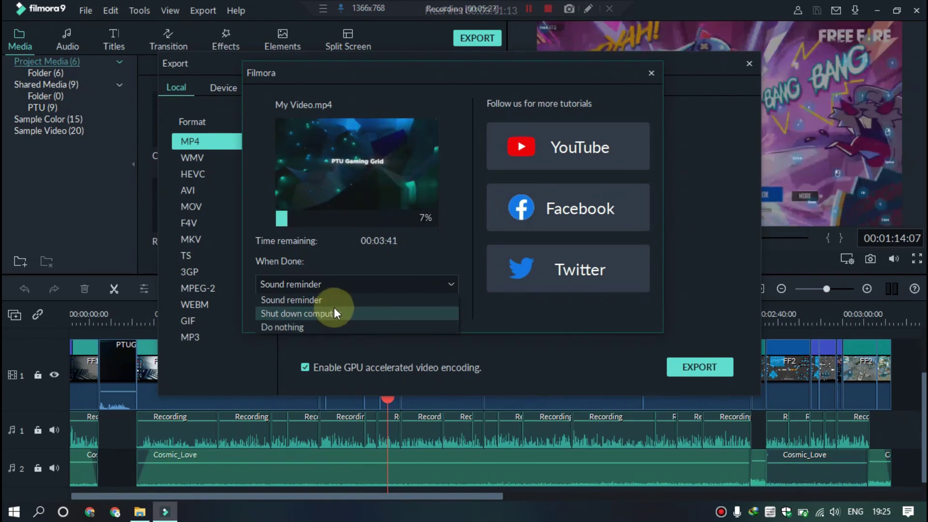
left_click(344, 300)
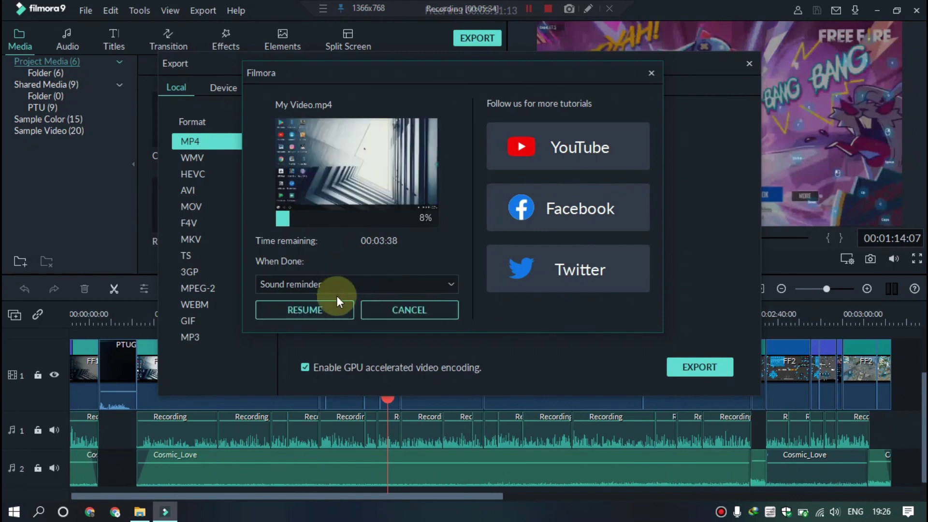
left_click(335, 309)
left_click(327, 309)
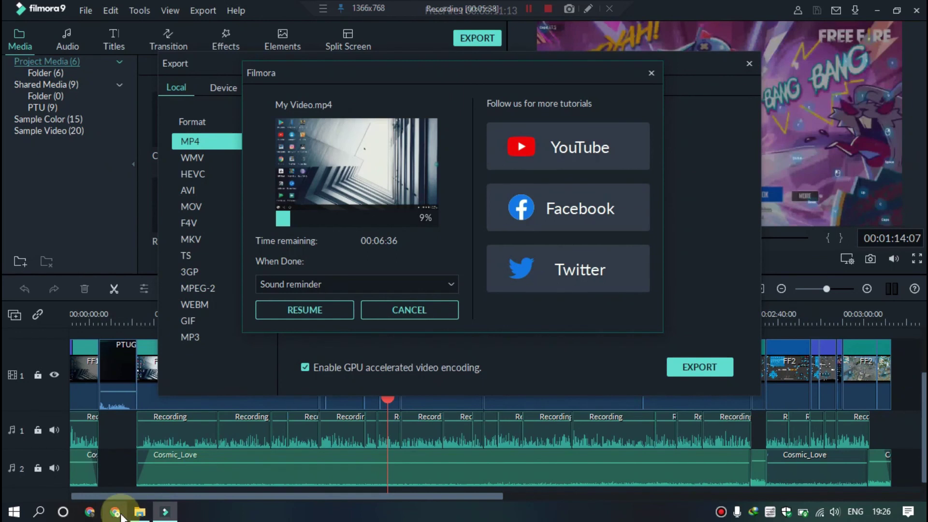